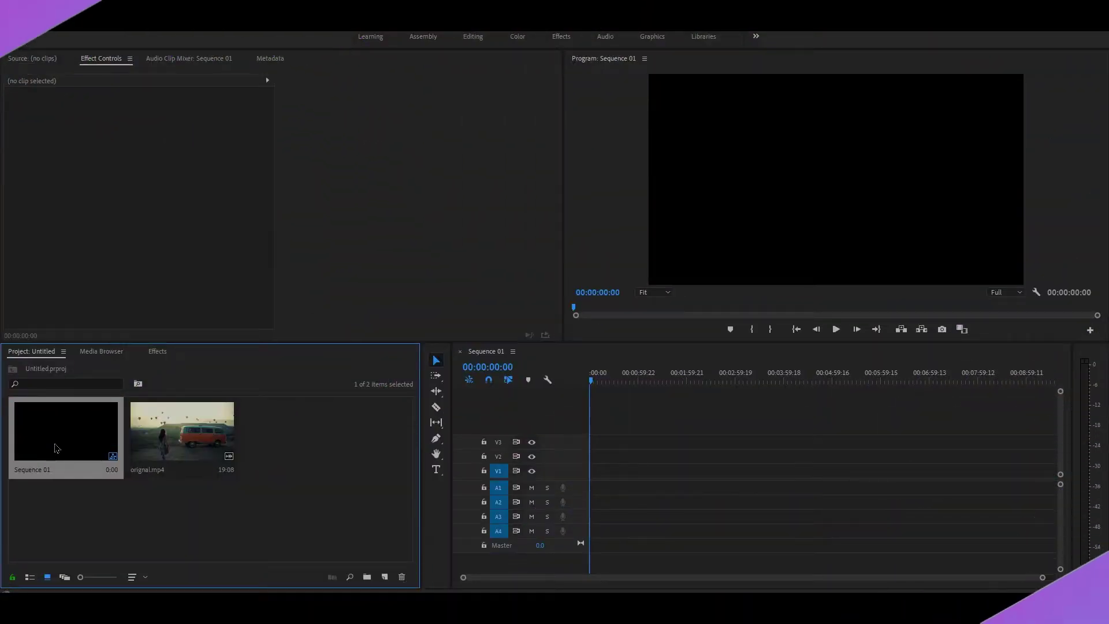
# Leave Sequence 01's settings unchanged and add original.mp4 to its timeline, keeping existing sequence settings.
pyautogui.rightClick(56, 448)
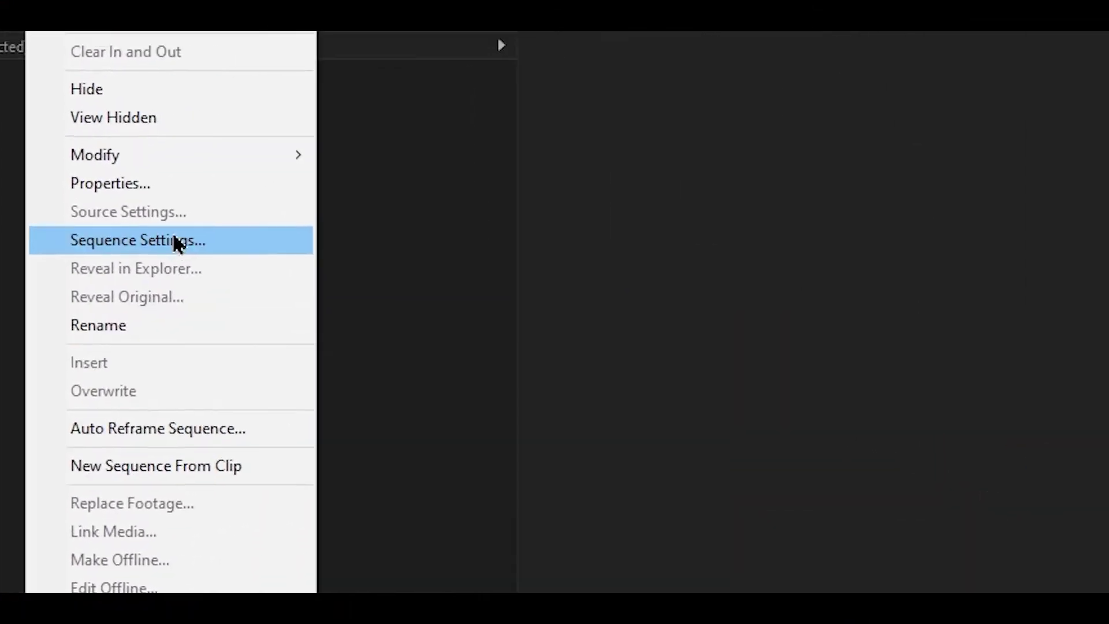
pyautogui.click(177, 243)
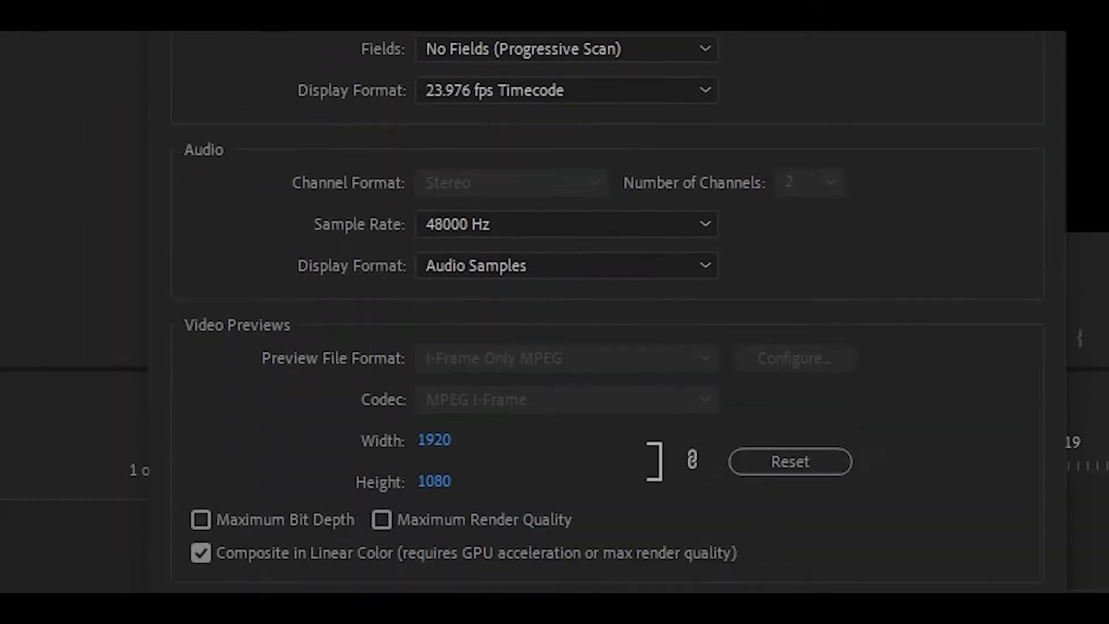
pyautogui.click(794, 530)
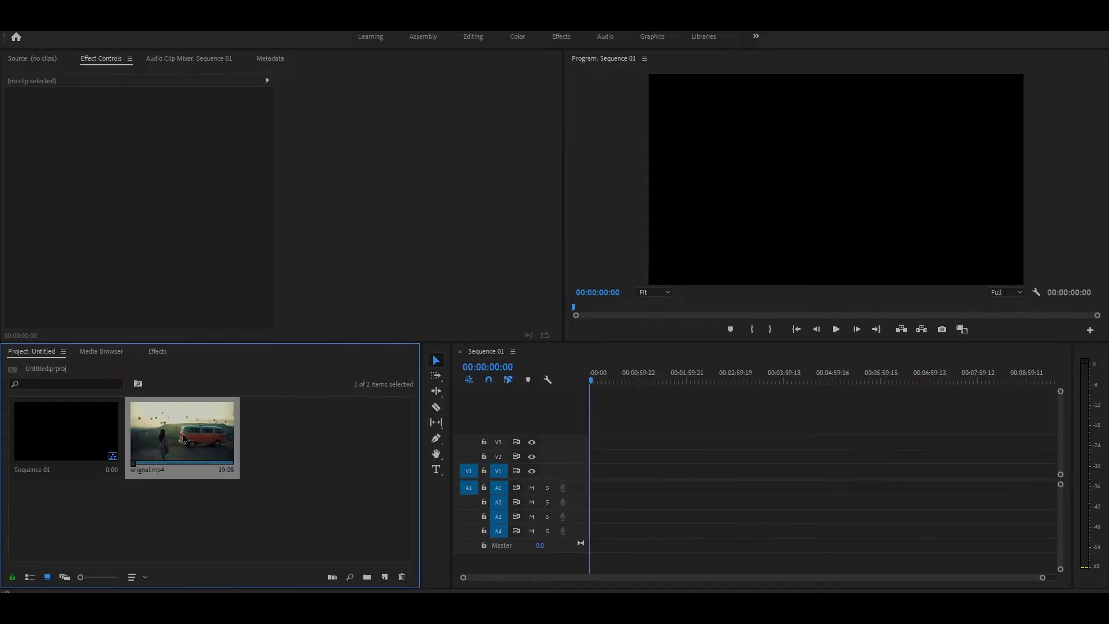
pyautogui.moveTo(582, 479); pyautogui.dragTo(583, 481)
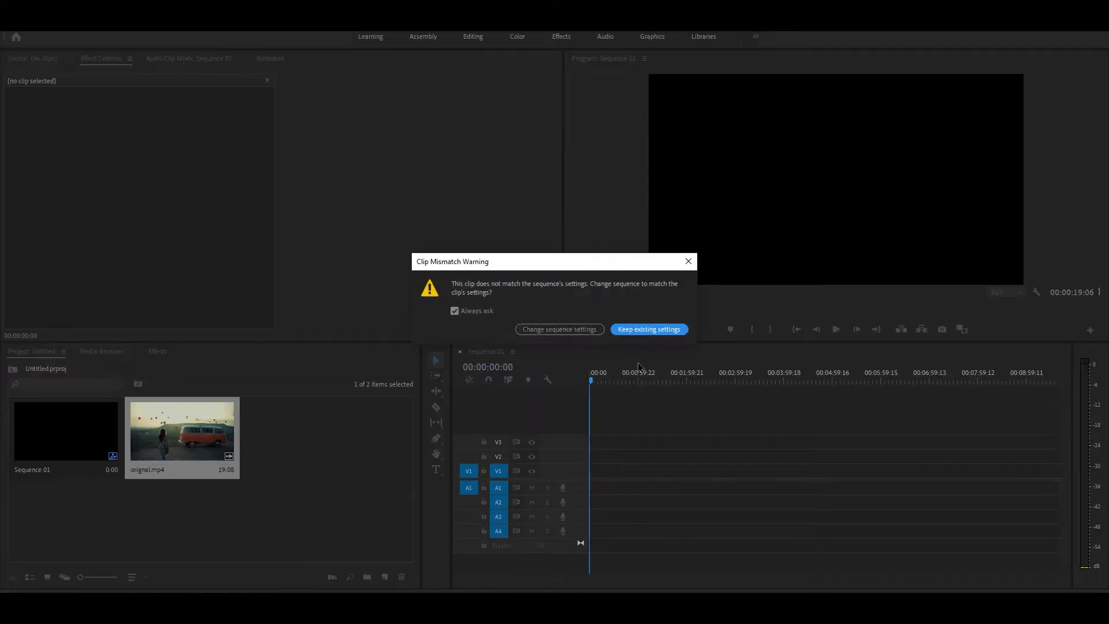
pyautogui.click(638, 330)
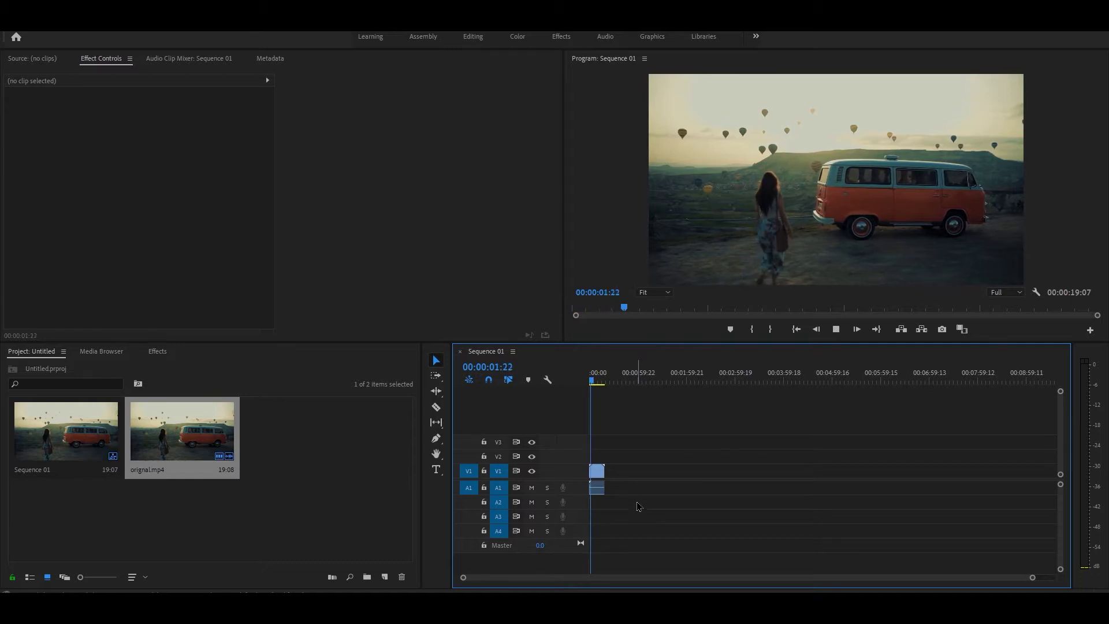
# Create an Auto Reframe copy of Sequence 01 with the Vertical 9:16 aspect ratio.
pyautogui.click(597, 471)
pyautogui.click(76, 19)
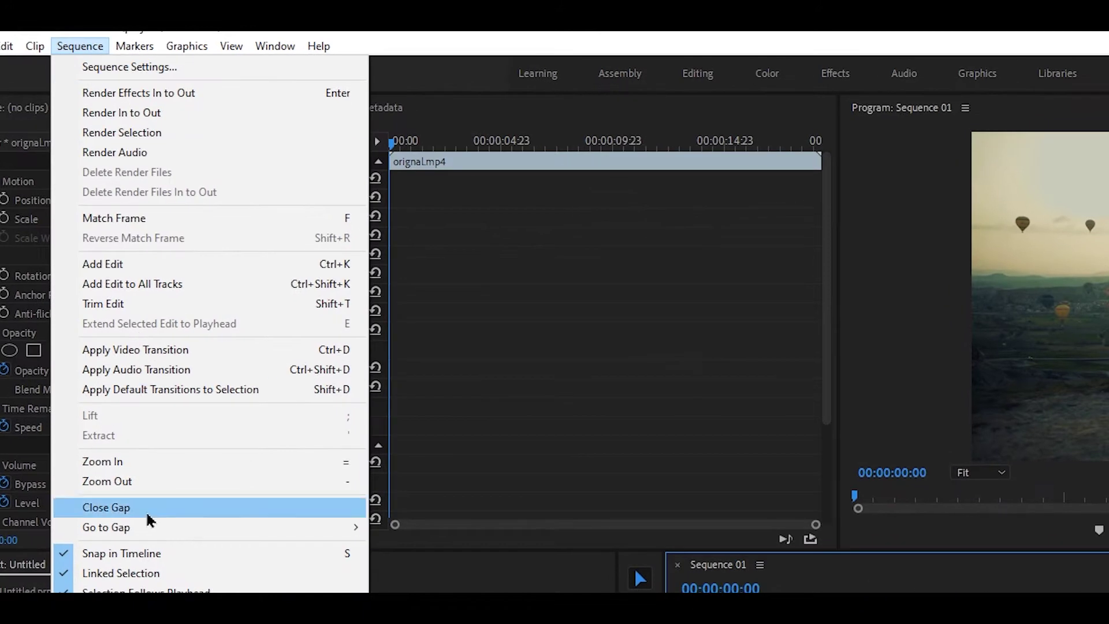
pyautogui.click(189, 528)
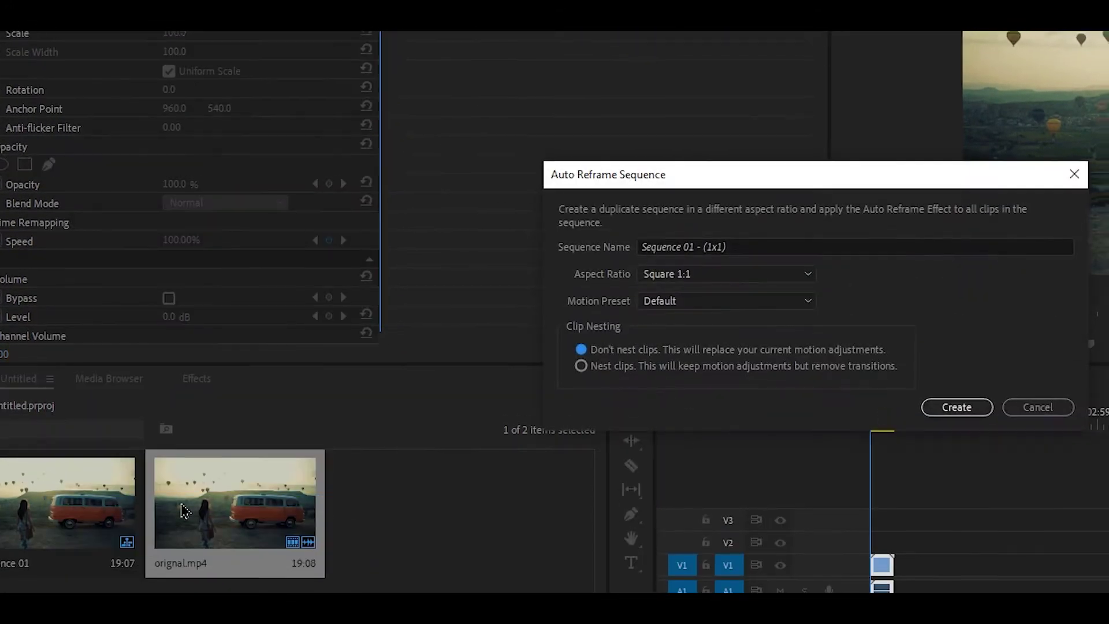
pyautogui.click(749, 281)
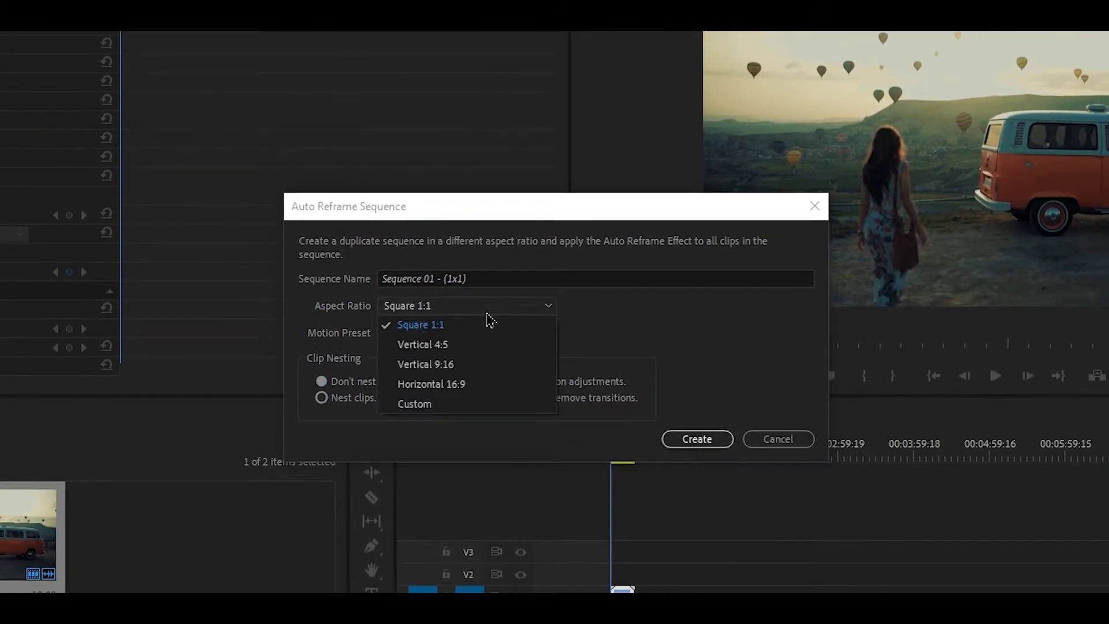
pyautogui.click(484, 369)
pyautogui.click(704, 444)
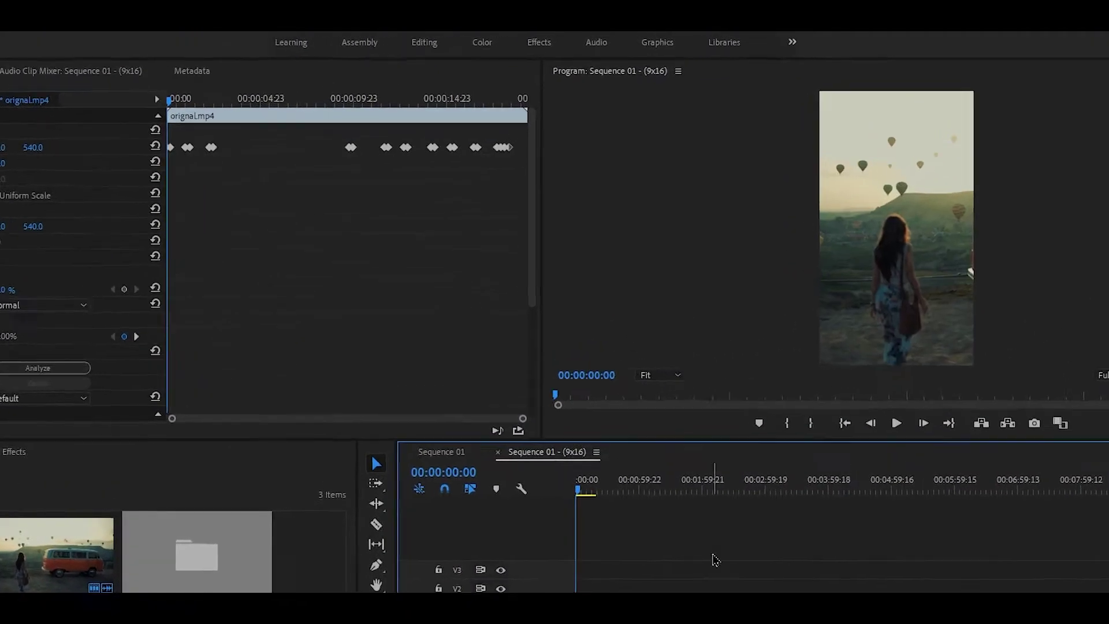
# Play the 9x16 sequence and inspect its reframe keyframes around 00:00:11:15.
pyautogui.press('space')
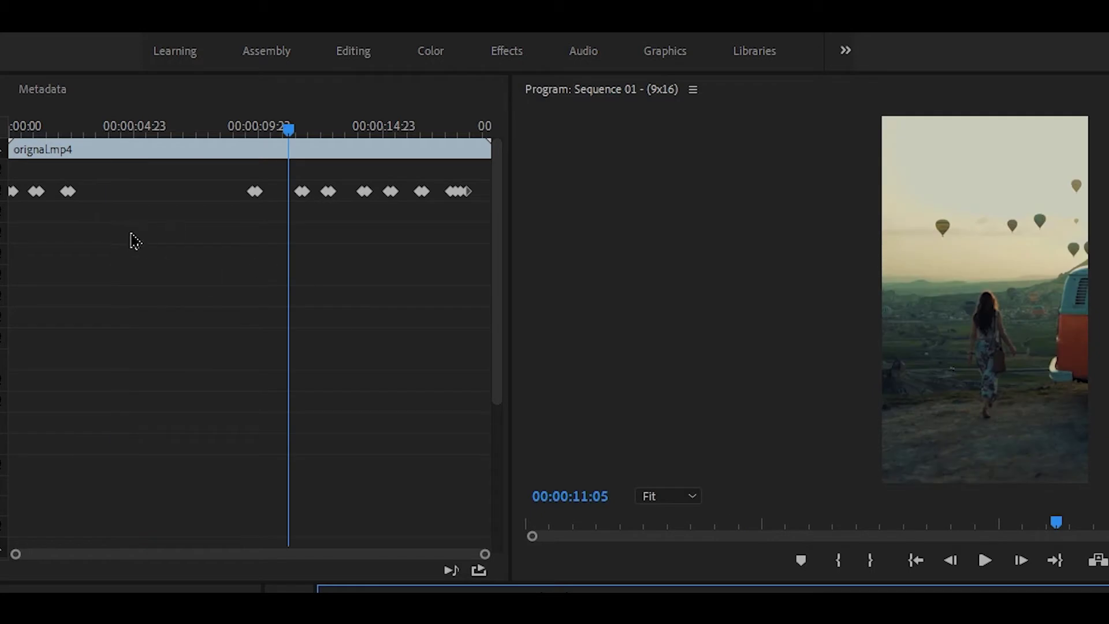
pyautogui.click(34, 194)
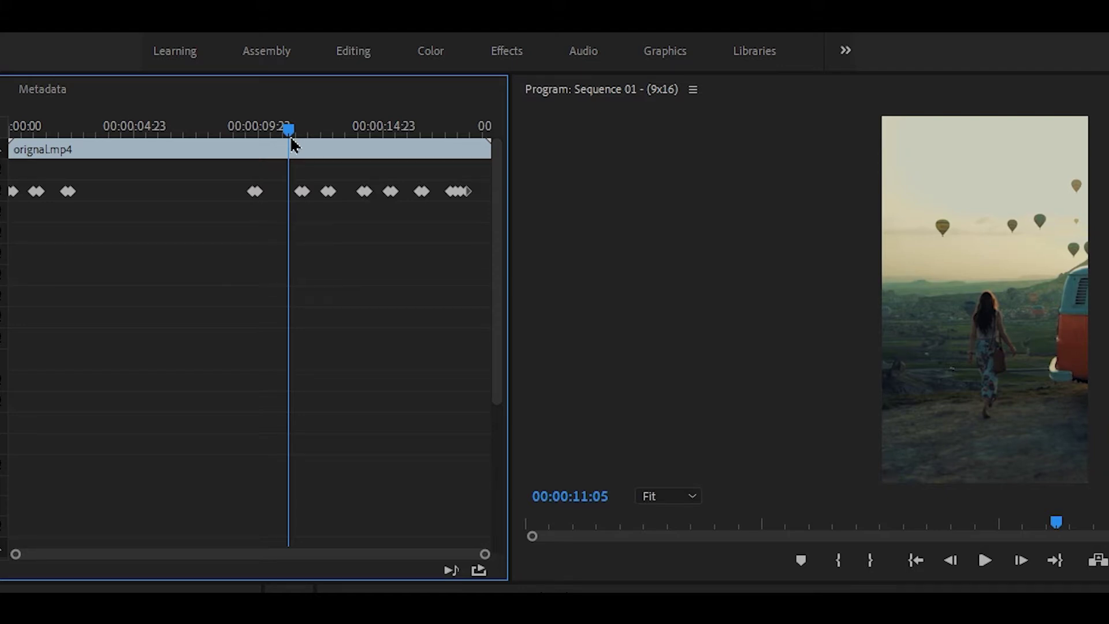
pyautogui.moveTo(290, 147); pyautogui.dragTo(299, 144)
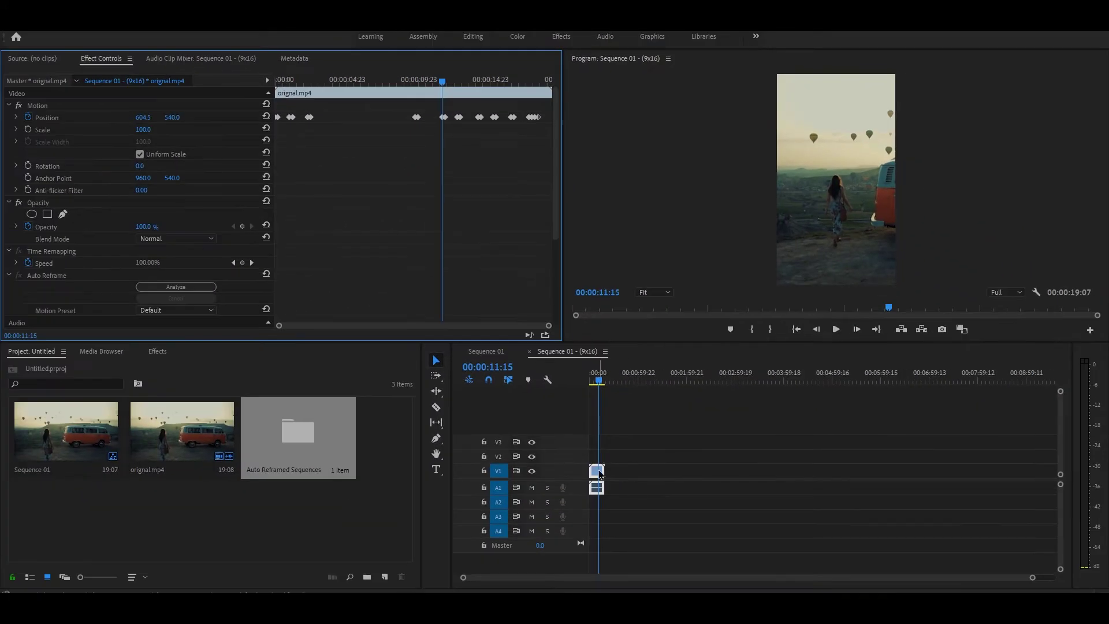
pyautogui.click(599, 474)
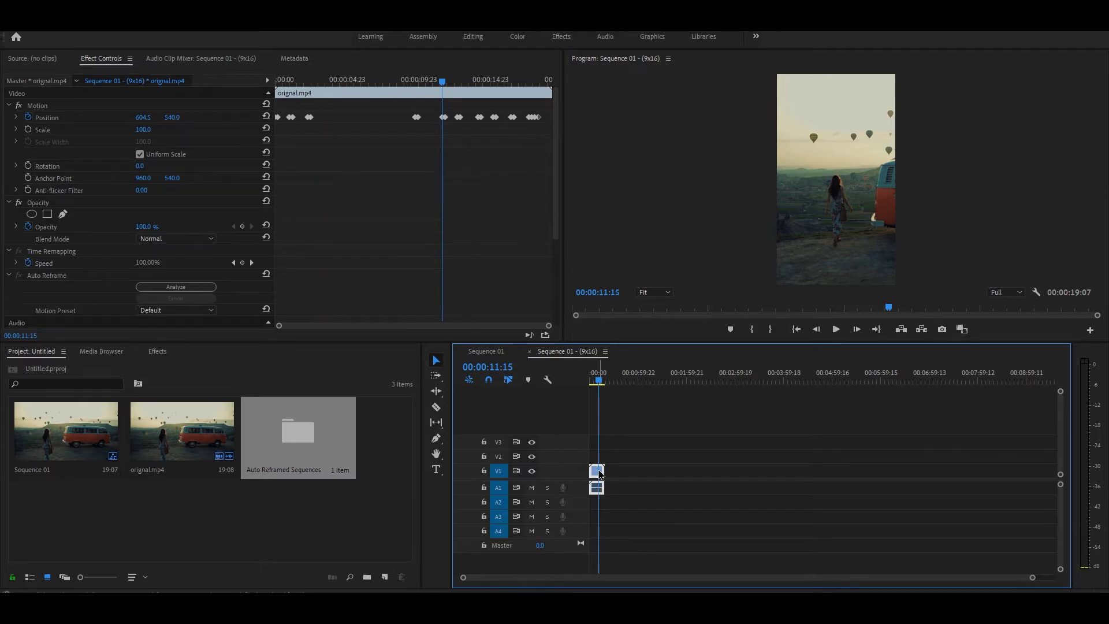
# Create another Auto Reframe copy of Sequence 01 using the Square 1:1 aspect ratio.
pyautogui.click(83, 20)
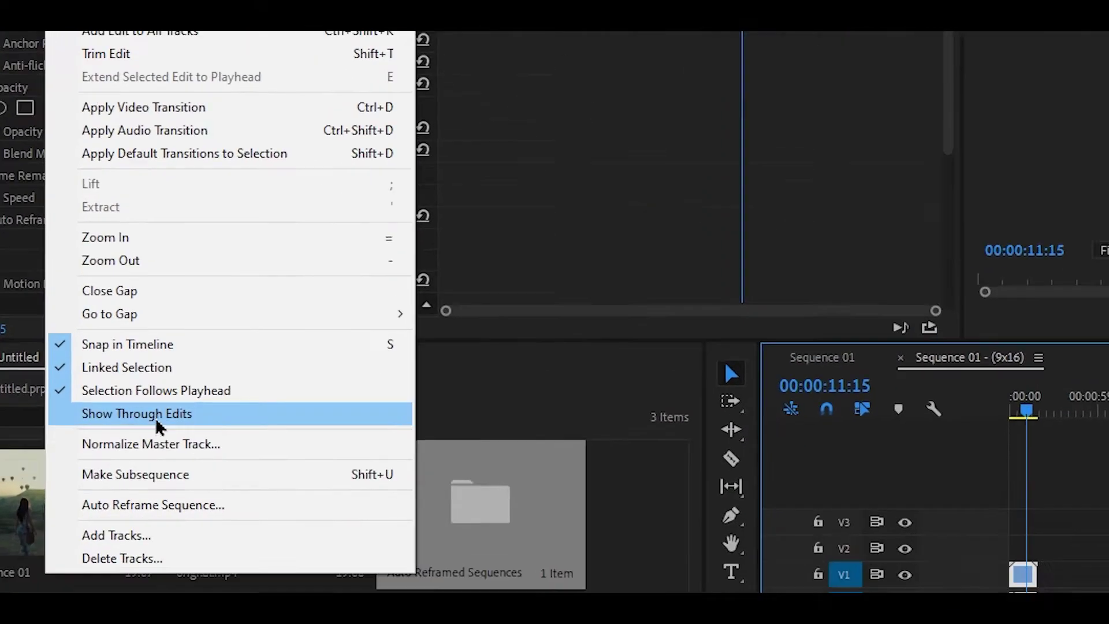
pyautogui.click(165, 523)
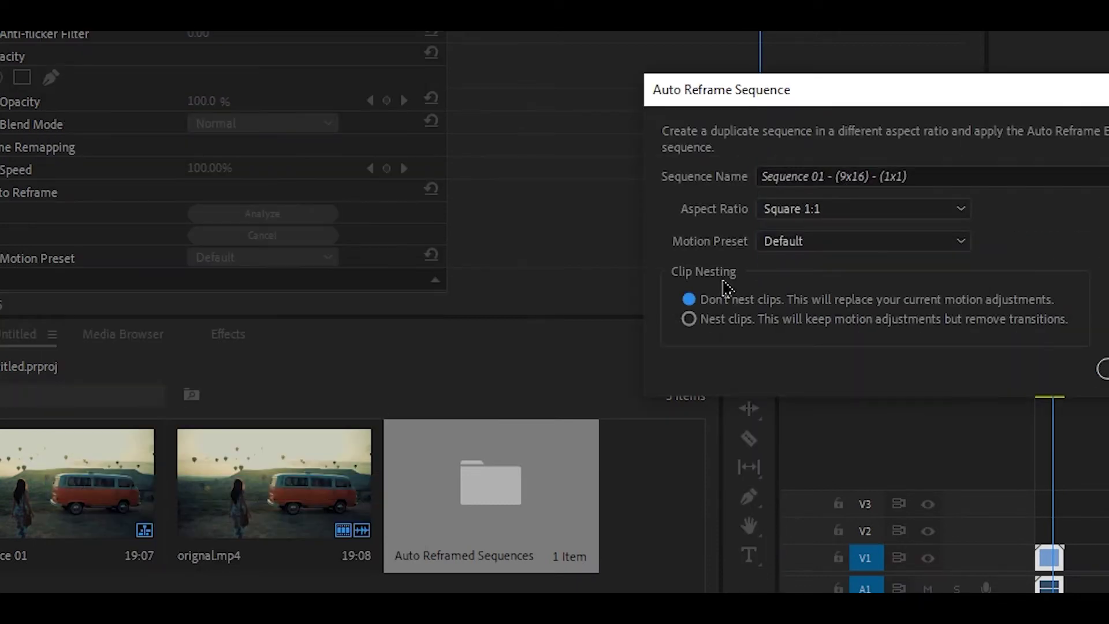
pyautogui.click(390, 215)
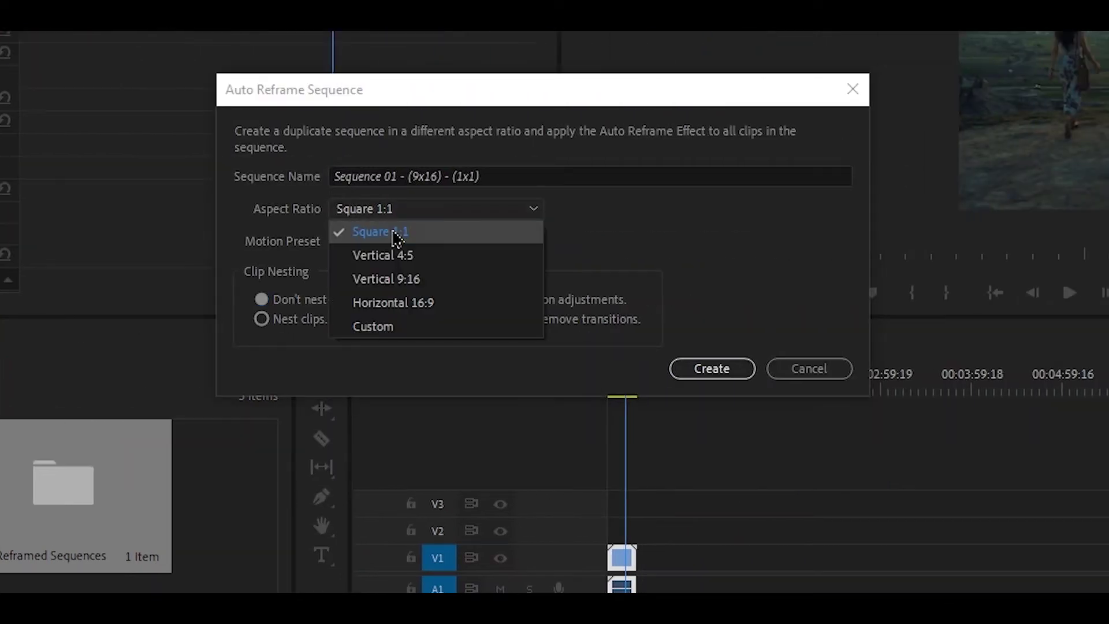
pyautogui.click(393, 228)
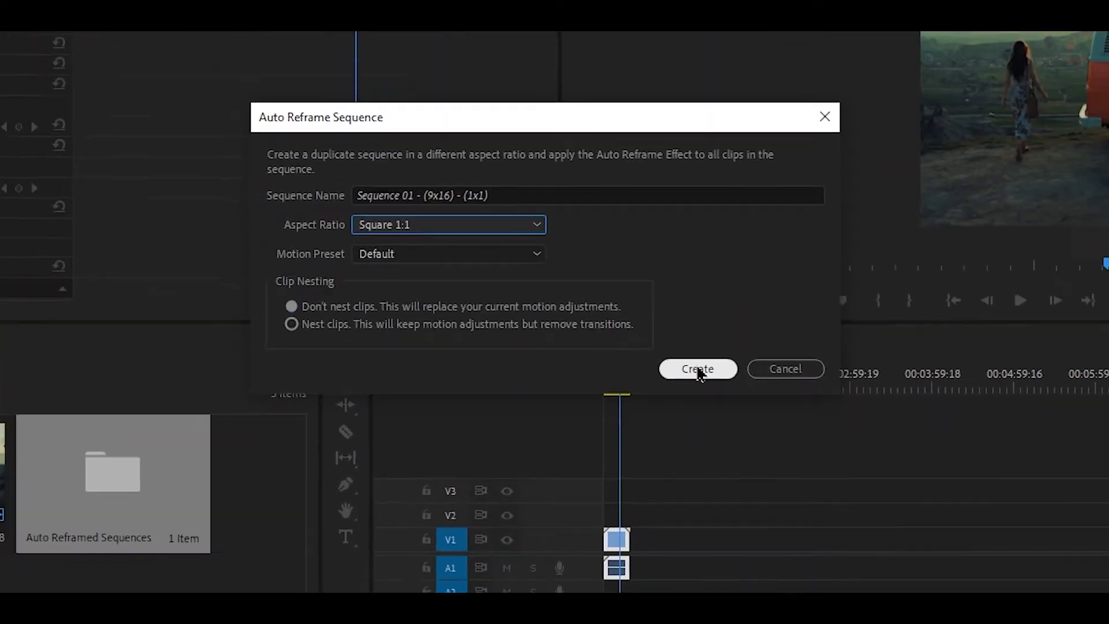
pyautogui.click(712, 369)
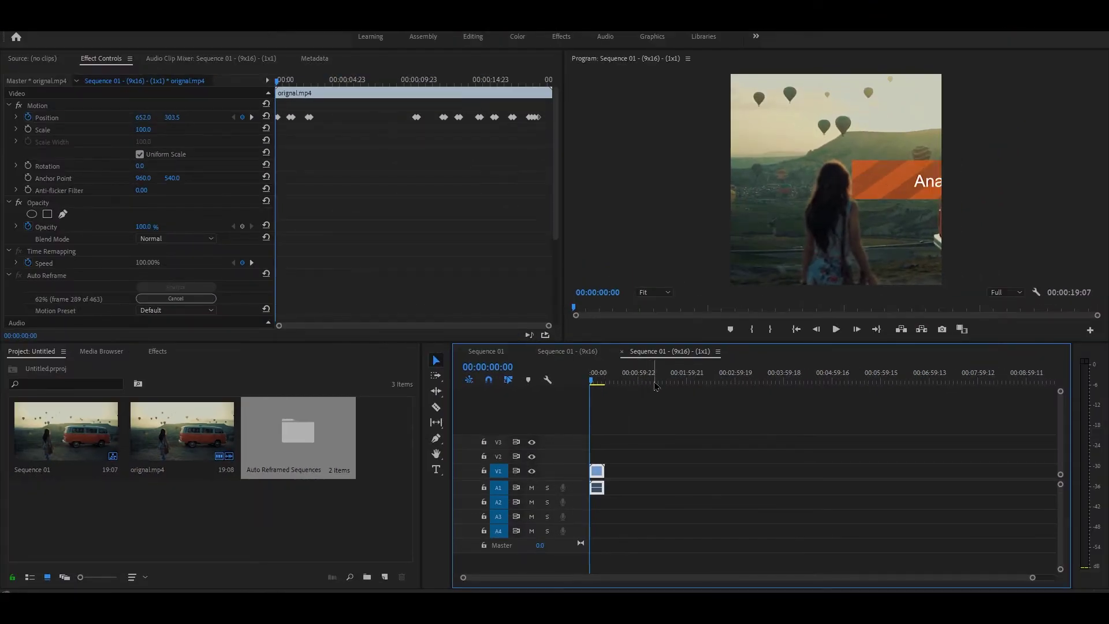
# Preview the square 1x1 sequence, then close the 9x16 and 1x1 sequence tabs.
pyautogui.press('space')
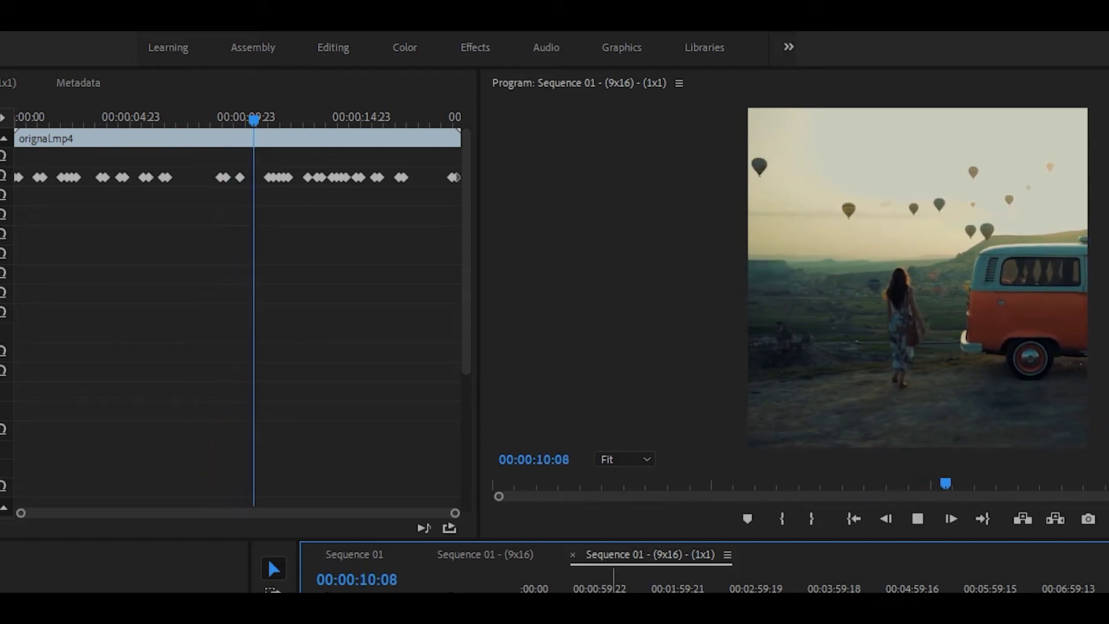
pyautogui.press('space')
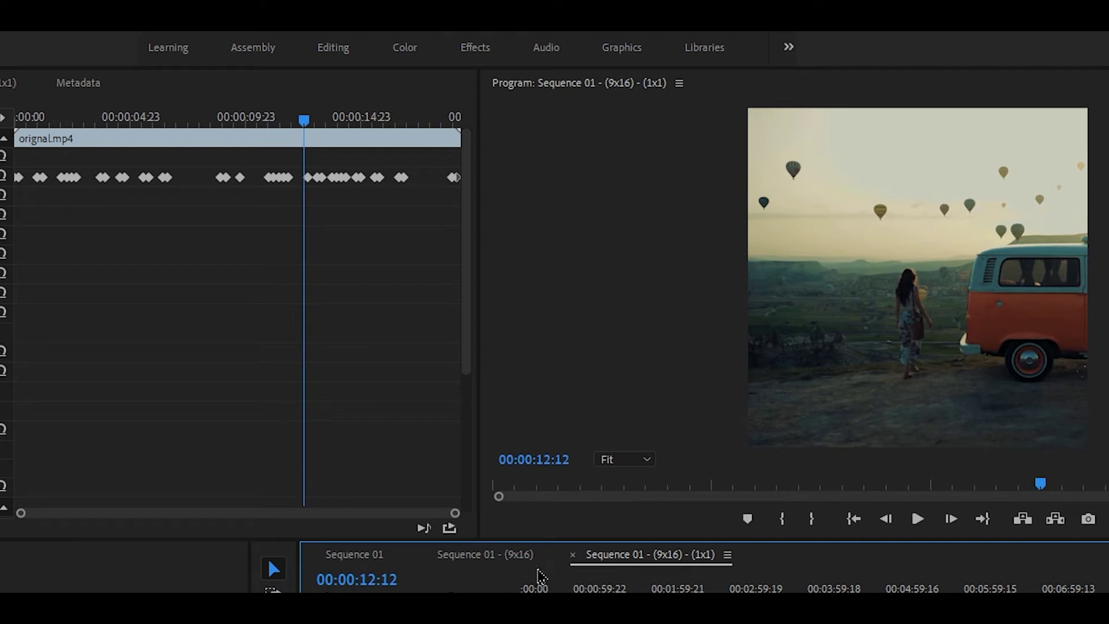
pyautogui.click(516, 558)
pyautogui.click(423, 554)
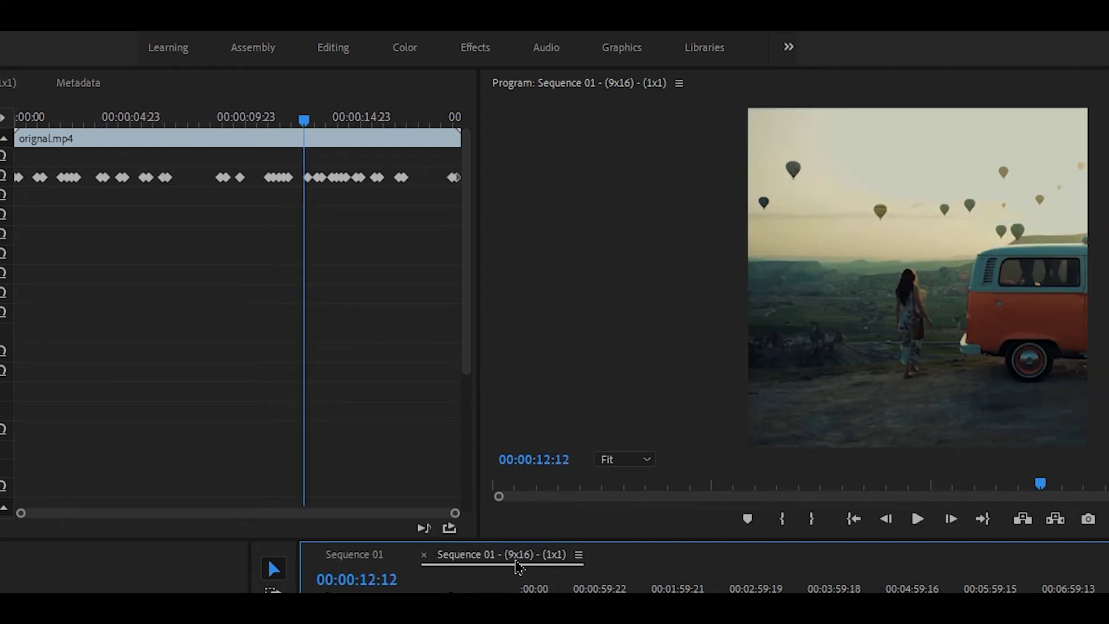
pyautogui.click(424, 555)
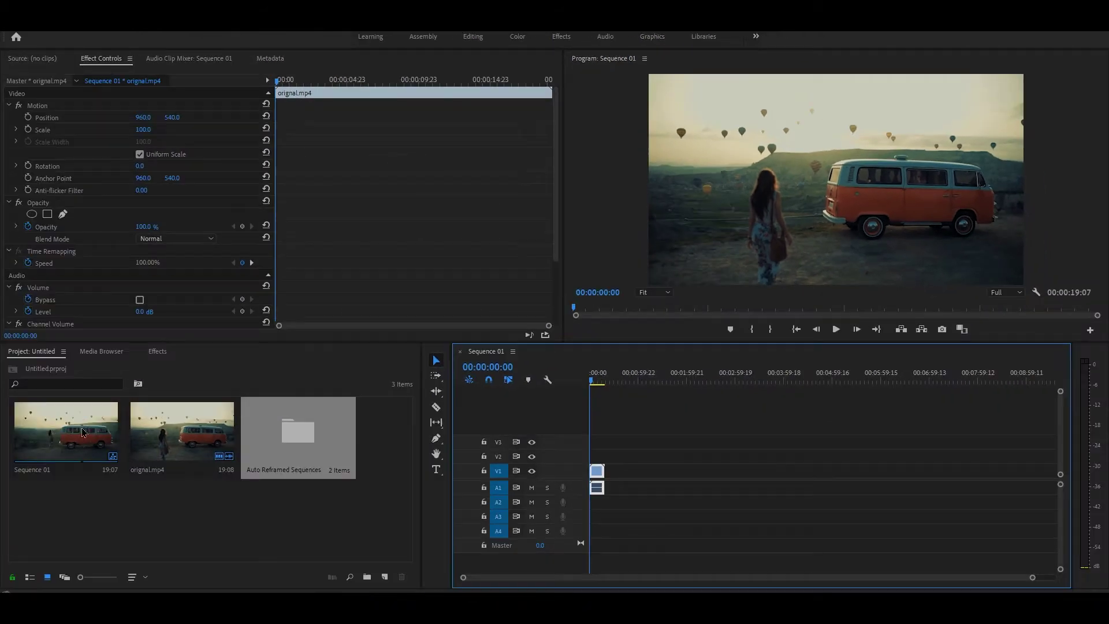
# Change Sequence 01's frame size to 1080 × 1920 and confirm deleting existing previews.
pyautogui.rightClick(83, 432)
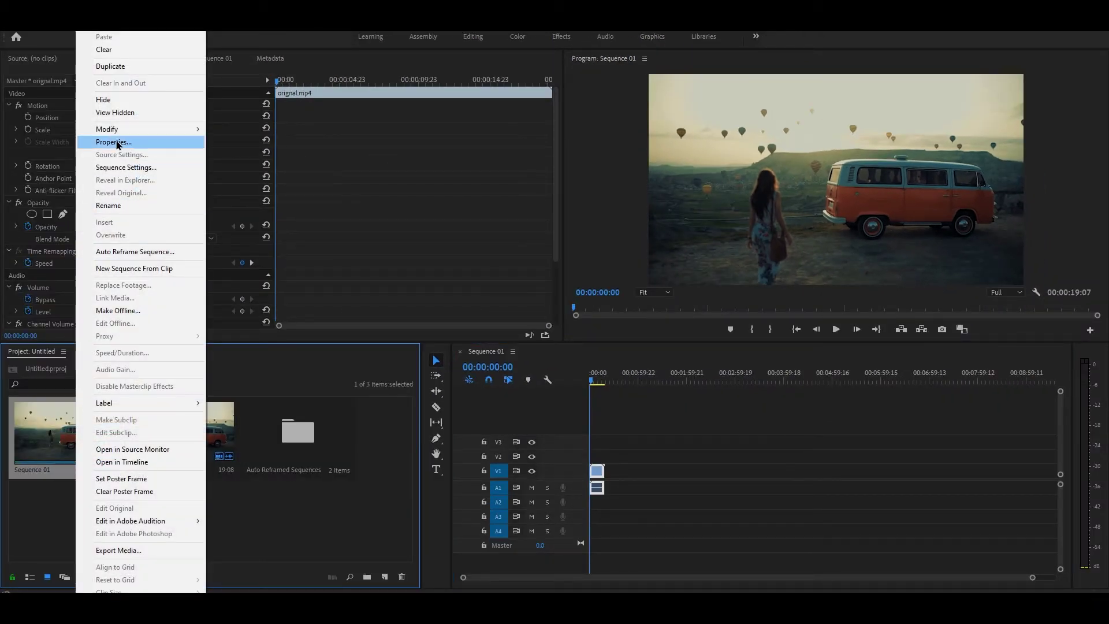
pyautogui.click(121, 166)
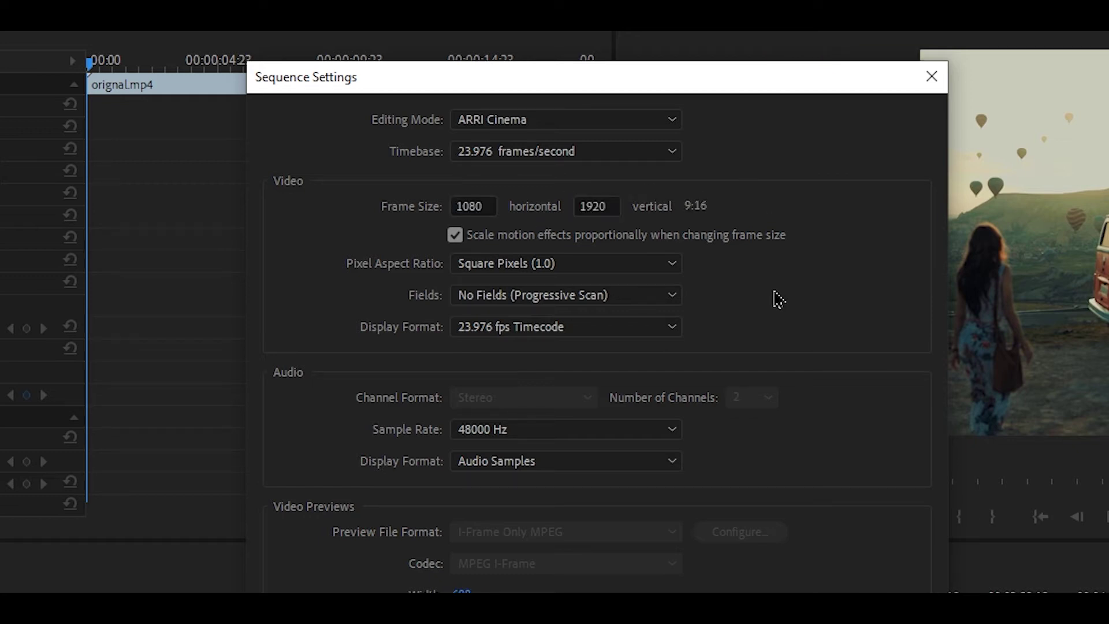
pyautogui.click(705, 522)
pyautogui.click(611, 331)
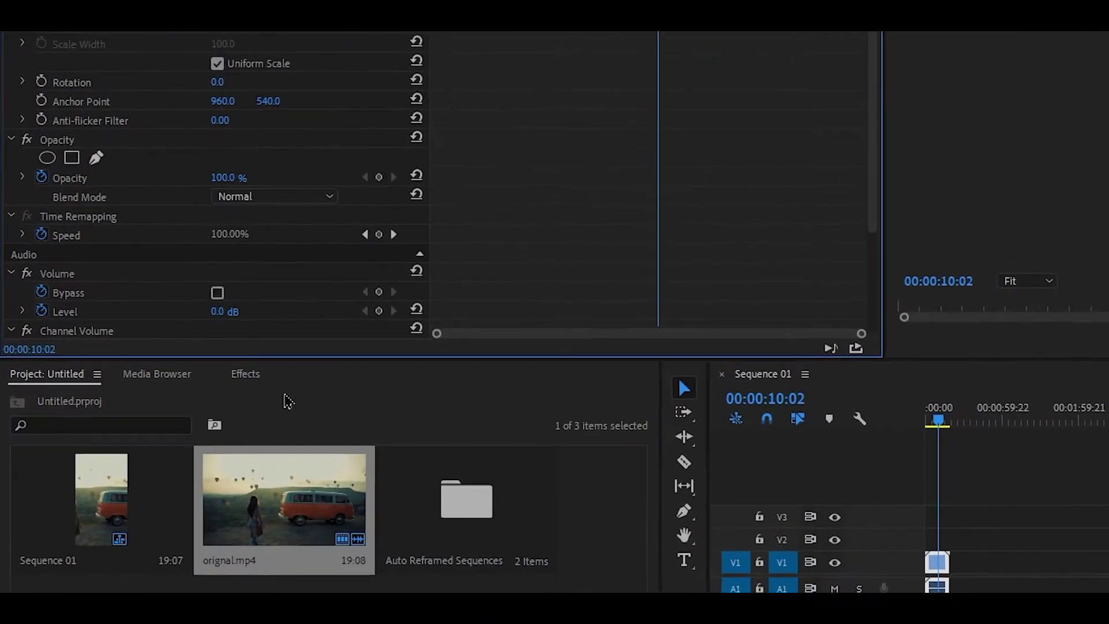
pyautogui.click(157, 351)
# Search effects for 'aut' and apply Auto Reframe to original.mp4, then rewind the playhead.
pyautogui.click(111, 415)
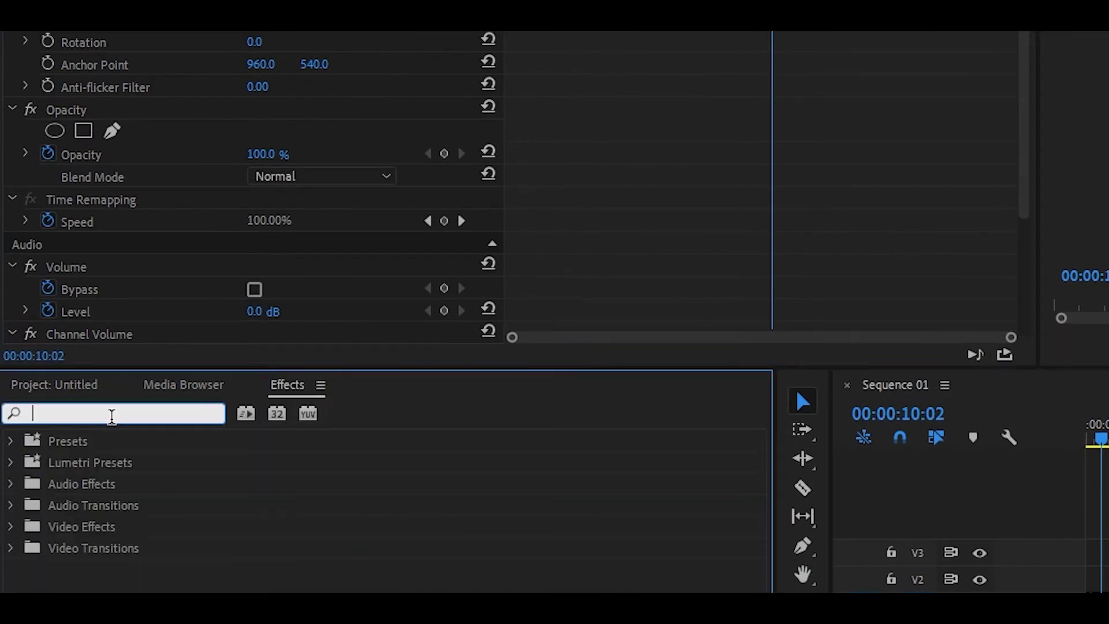
pyautogui.write('au')
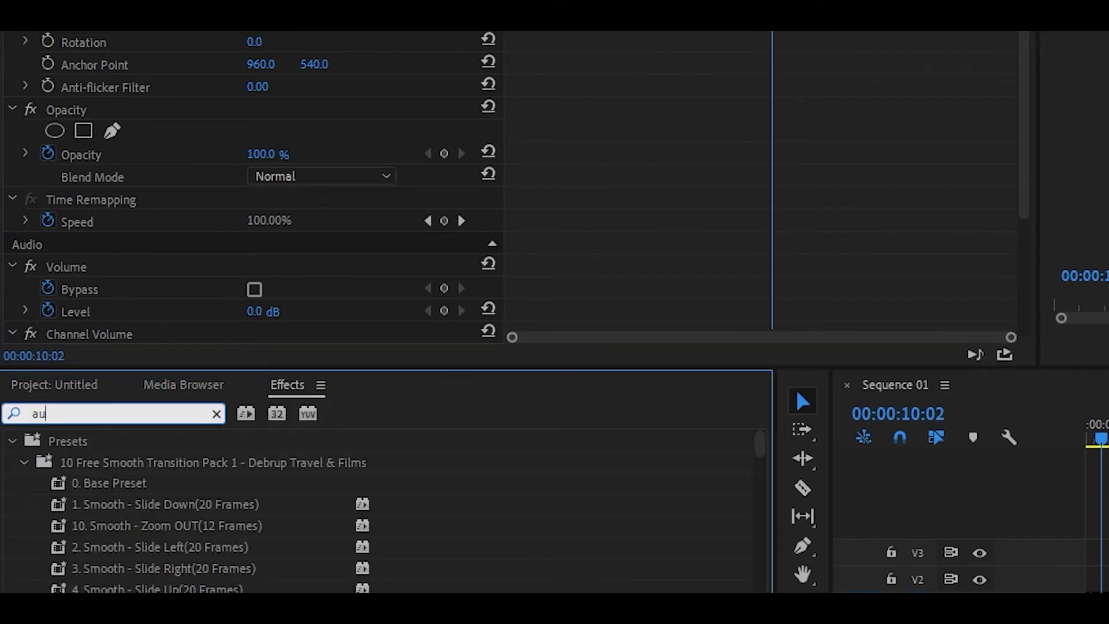
pyautogui.write('to')
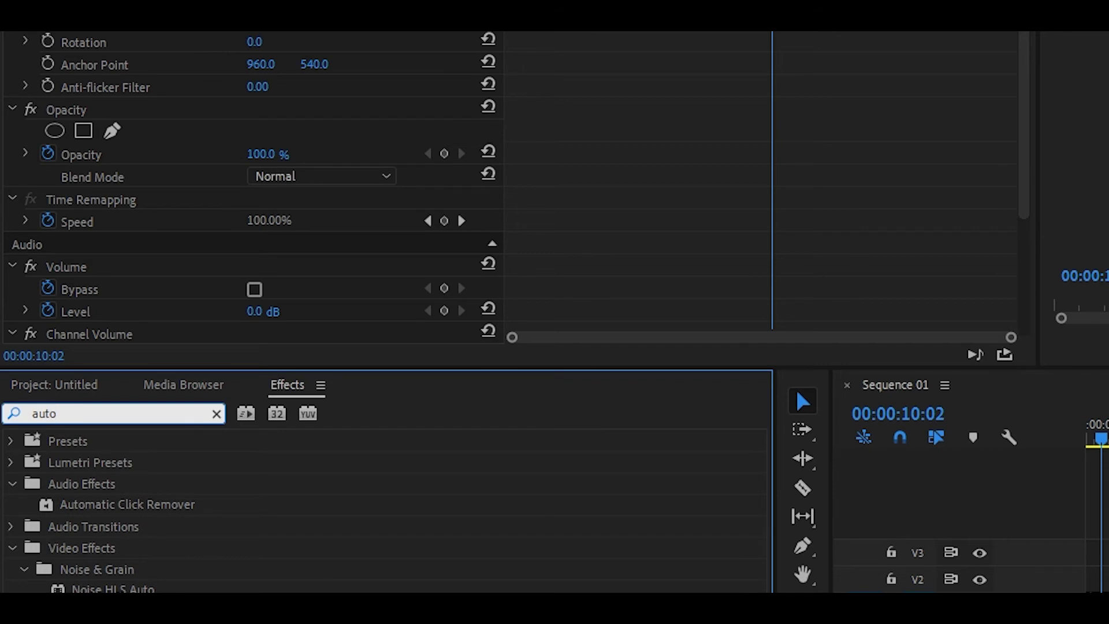
pyautogui.click(127, 543)
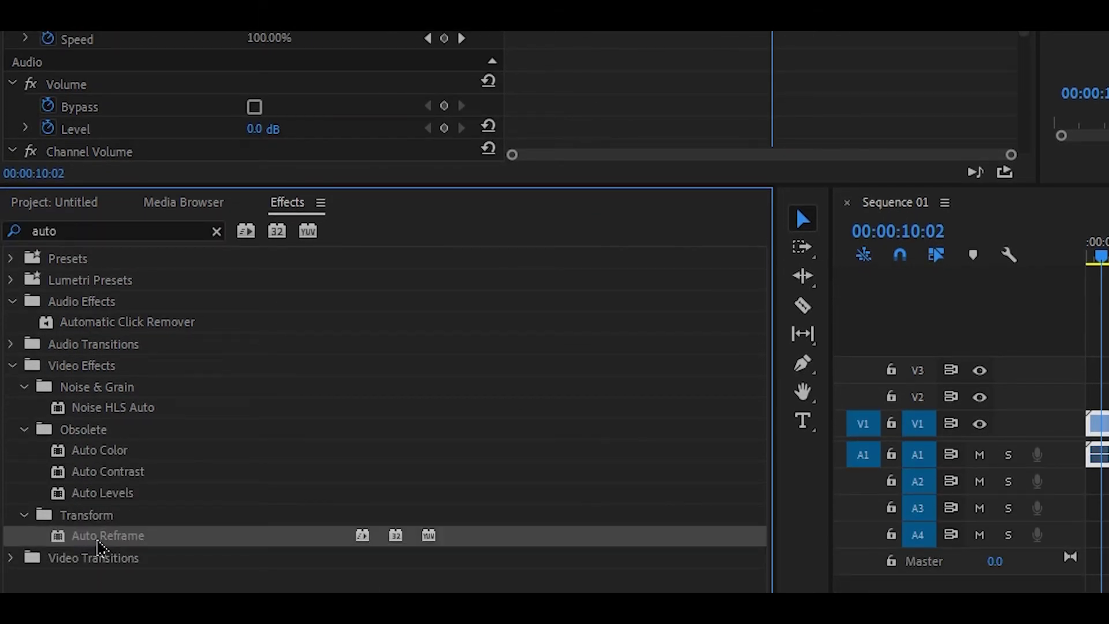
pyautogui.doubleClick(98, 540)
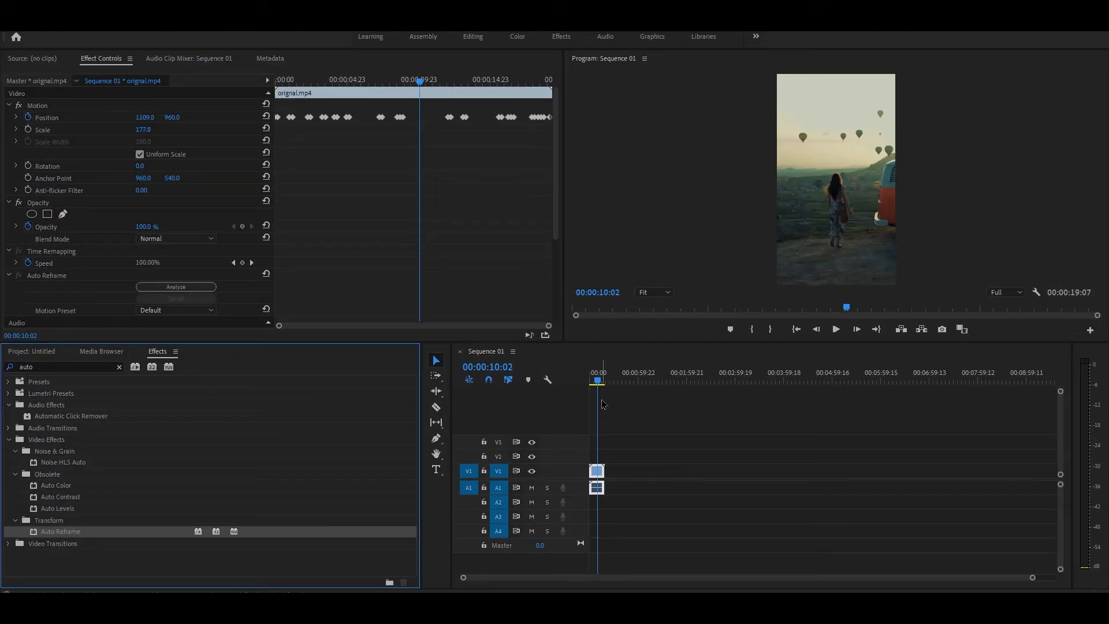
pyautogui.moveTo(601, 385); pyautogui.dragTo(589, 384)
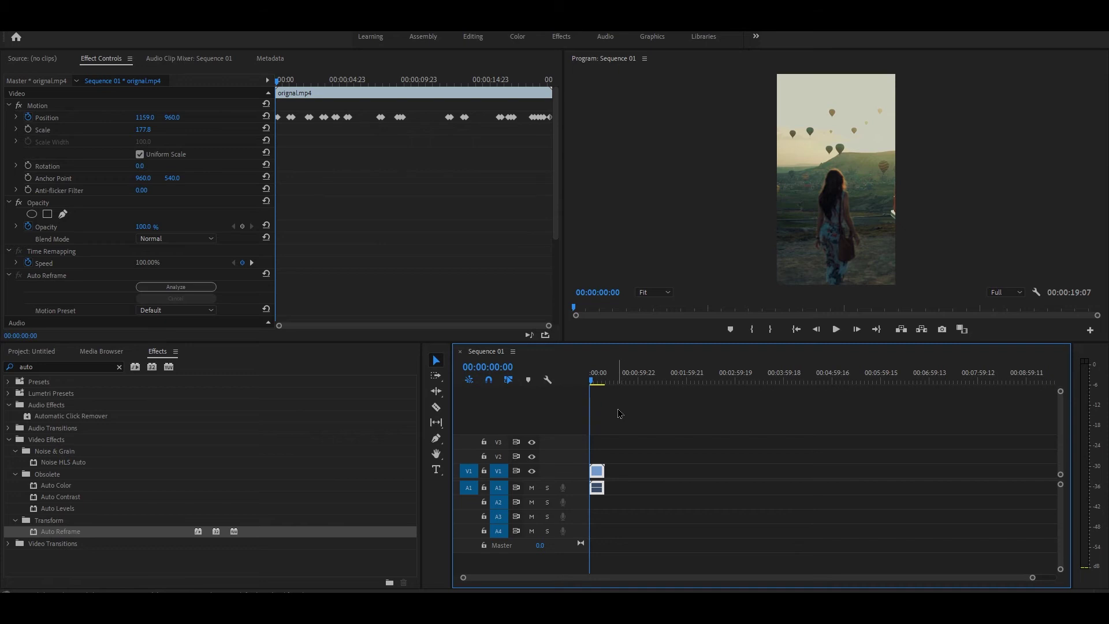
# Play the auto-reframed vertical Sequence 01 from 00:00:00:00.
pyautogui.press('space')
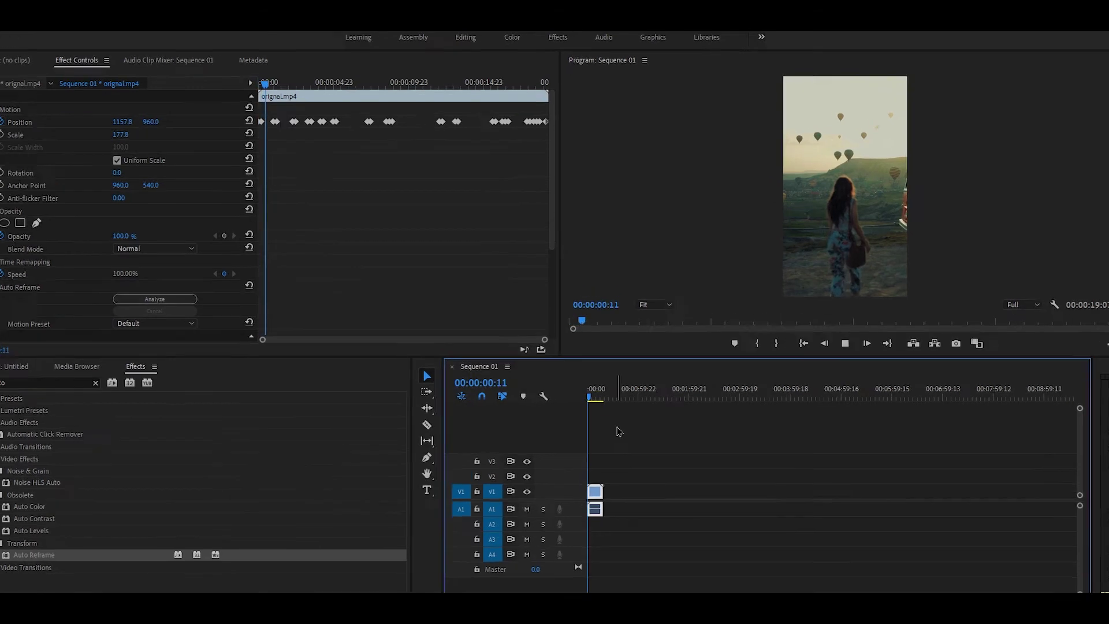